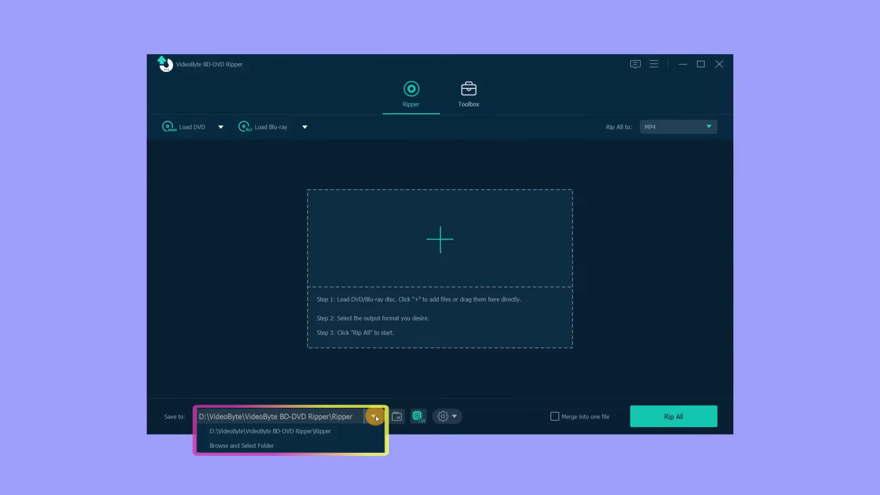
# - Review the output folder choices and check the program's registration details
pyautogui.click(374, 416)
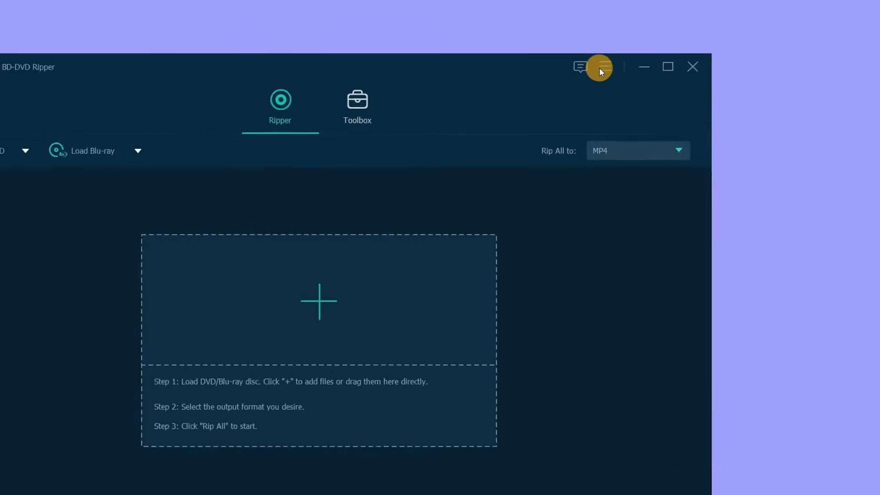
pyautogui.click(652, 66)
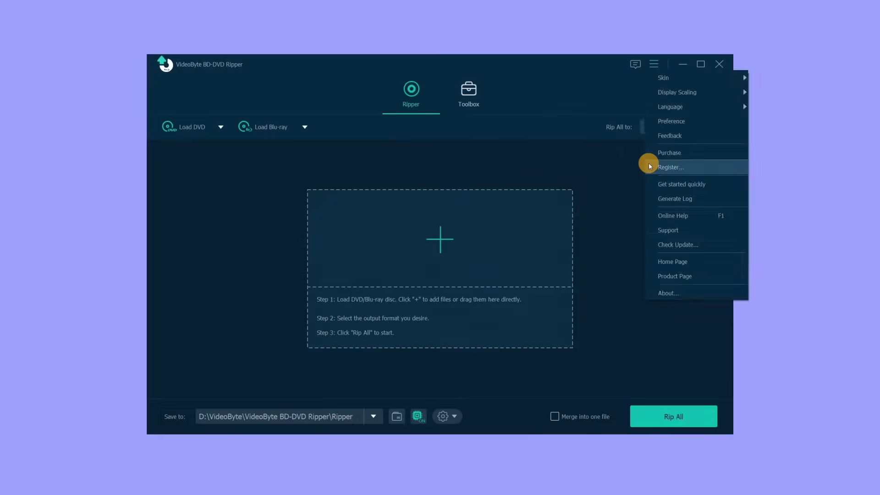
pyautogui.click(649, 166)
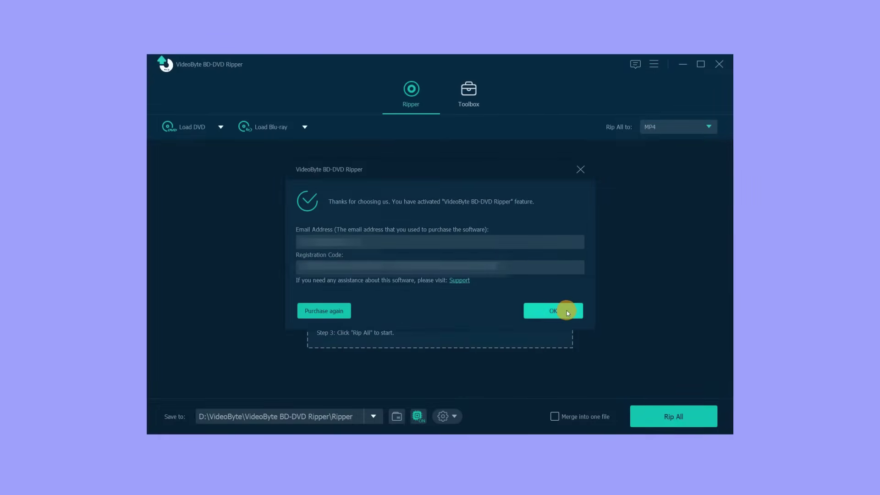
pyautogui.click(550, 310)
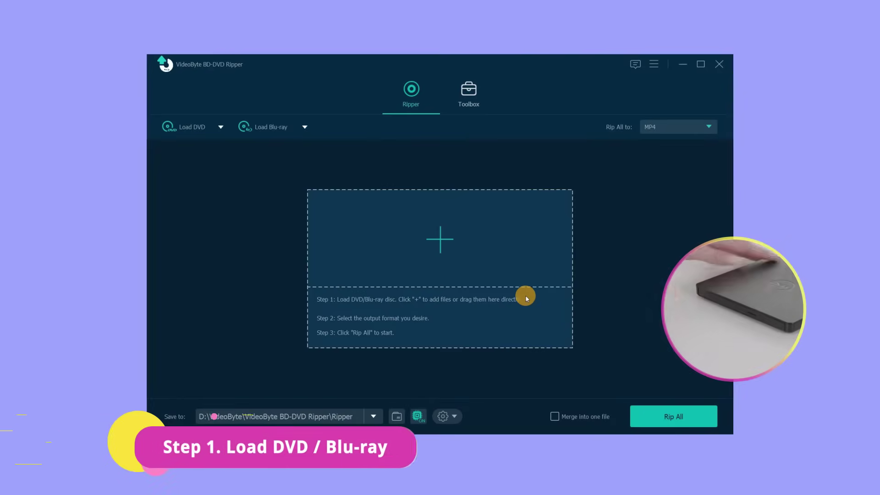
# - Load the DVD with its full title list and look through the loaded titles
pyautogui.click(433, 252)
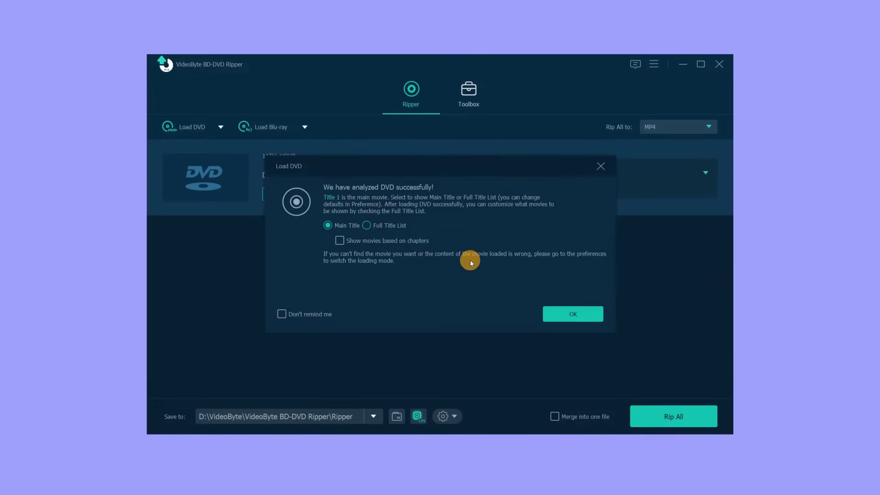
pyautogui.click(366, 225)
pyautogui.click(554, 314)
pyautogui.scroll(-1, 542, 316)
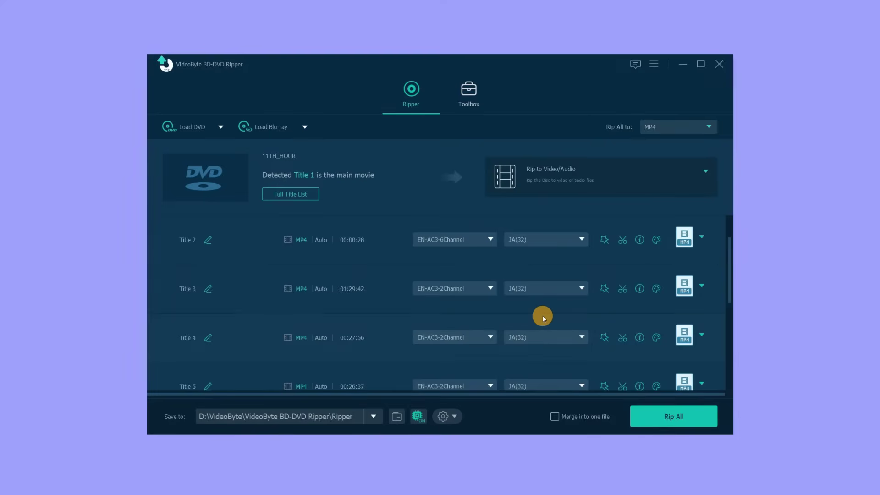
pyautogui.scroll(-2, 544, 319)
pyautogui.scroll(3, 549, 316)
# - Add Title 8 to the disc's selected titles and choose Rip to Video/Audio as the output type
pyautogui.click(280, 195)
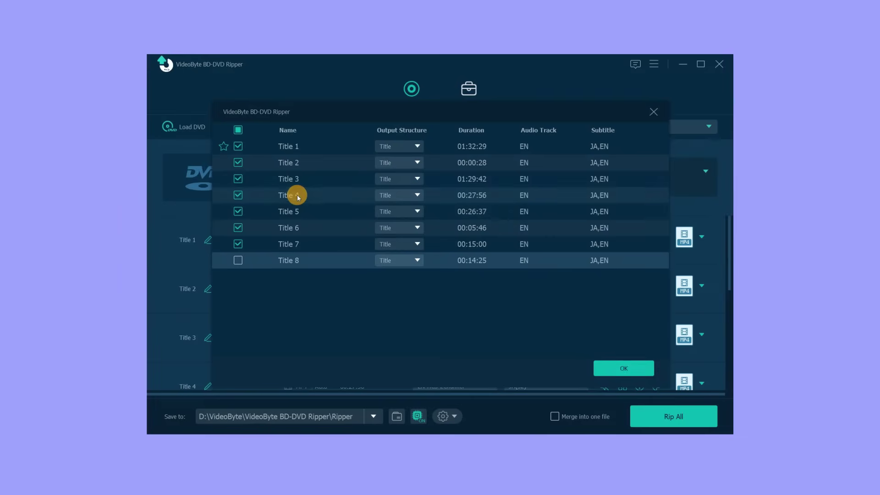
pyautogui.click(238, 260)
pyautogui.click(607, 361)
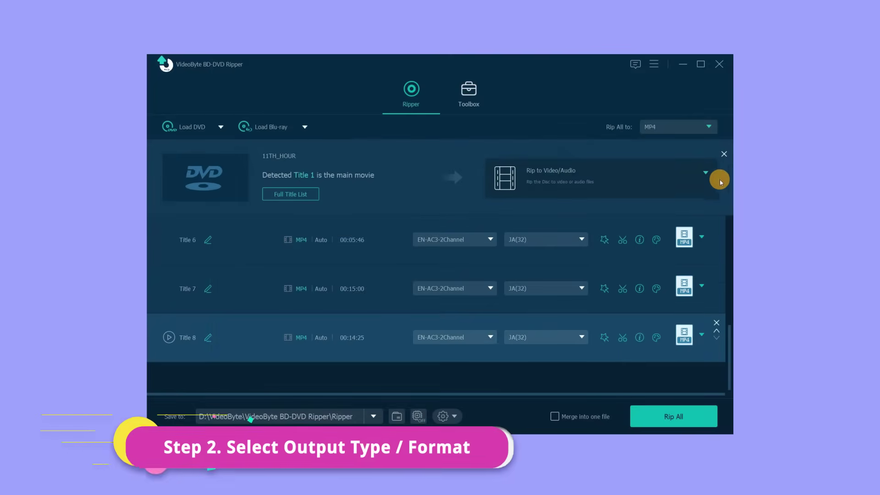
pyautogui.click(705, 173)
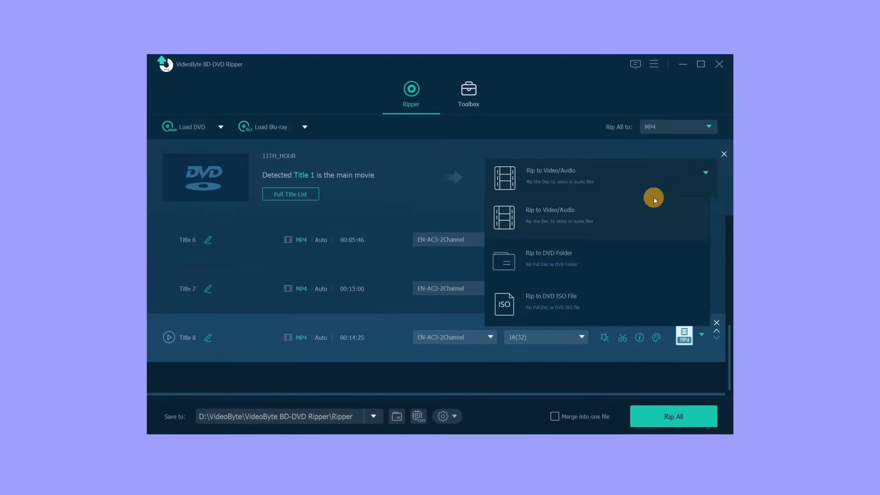
pyautogui.click(582, 213)
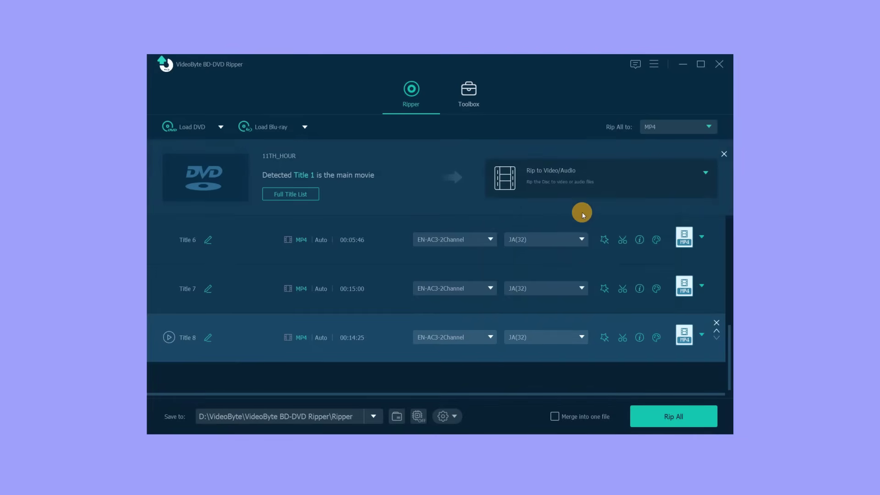
# - Browse the video output formats for ripping all titles, including the MKV, MOV and Lossless presets
pyautogui.click(709, 124)
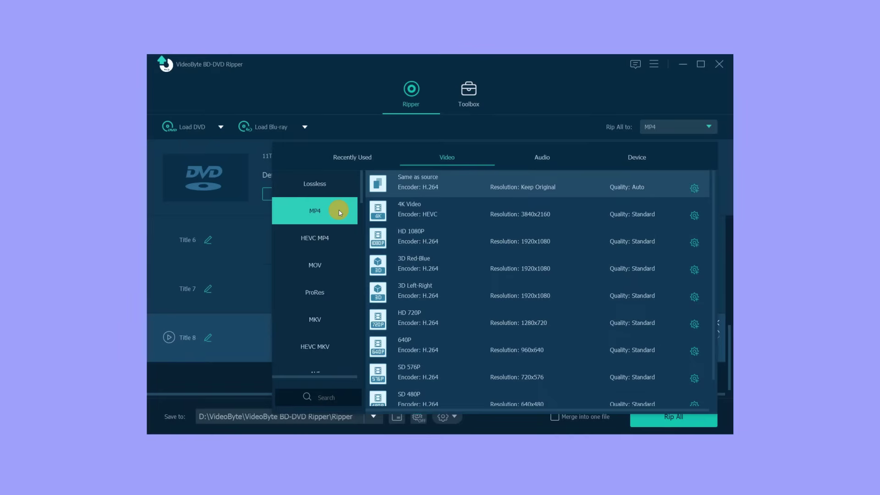
pyautogui.scroll(-10, 339, 210)
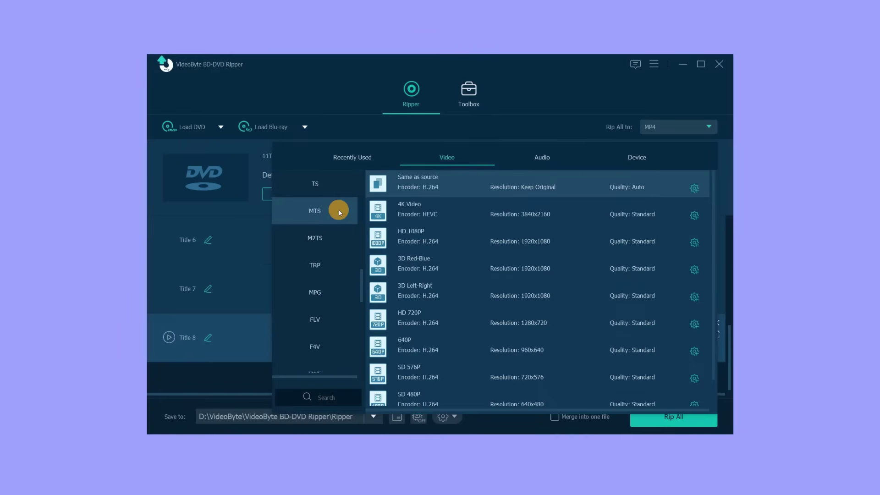
pyautogui.scroll(10, 339, 210)
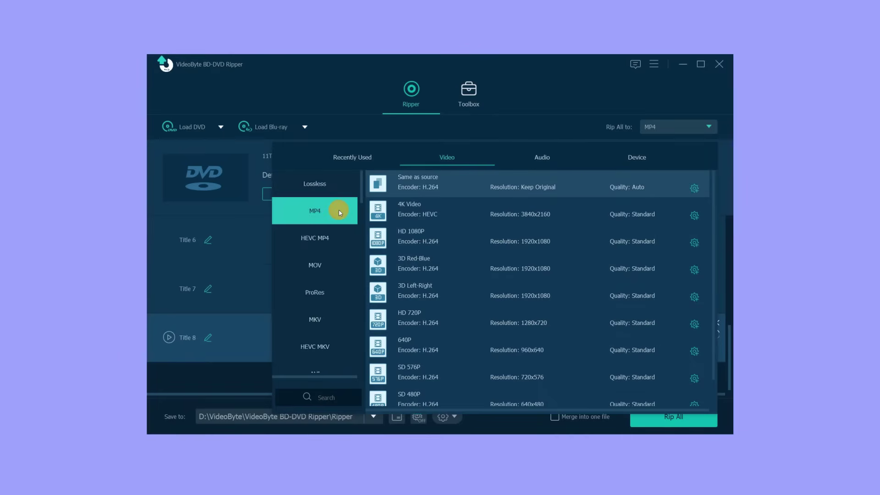
pyautogui.click(343, 316)
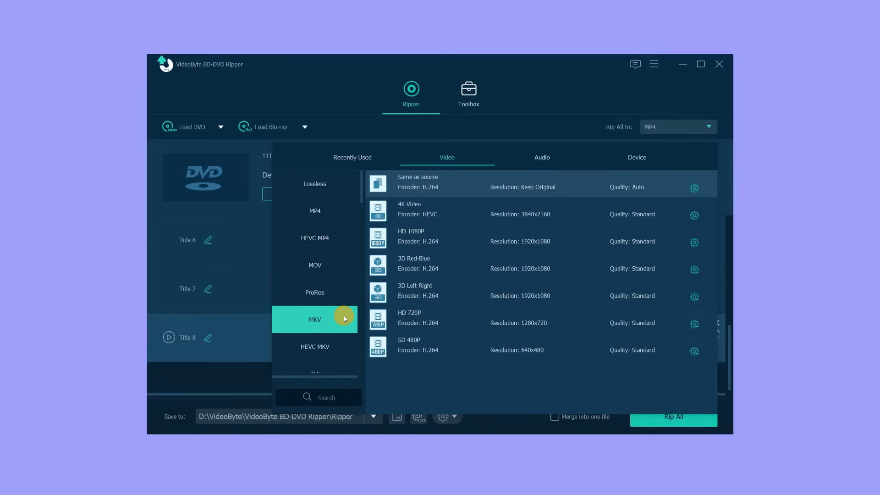
pyautogui.click(334, 265)
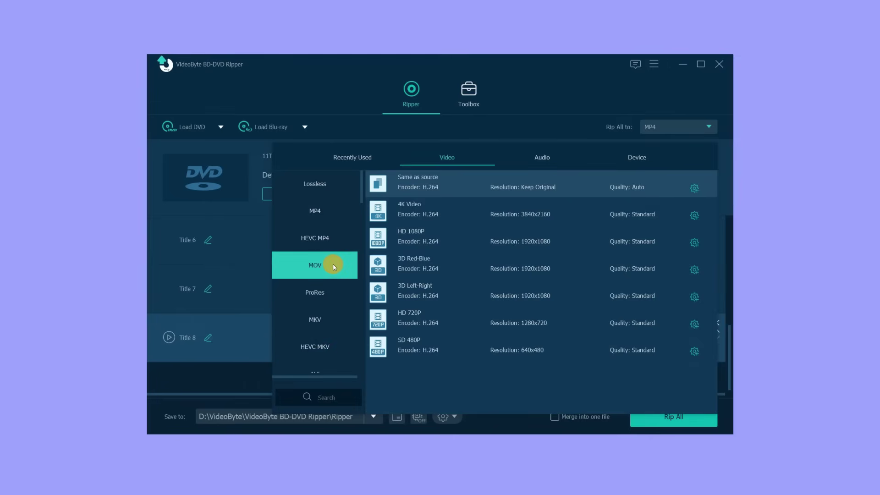
pyautogui.click(325, 184)
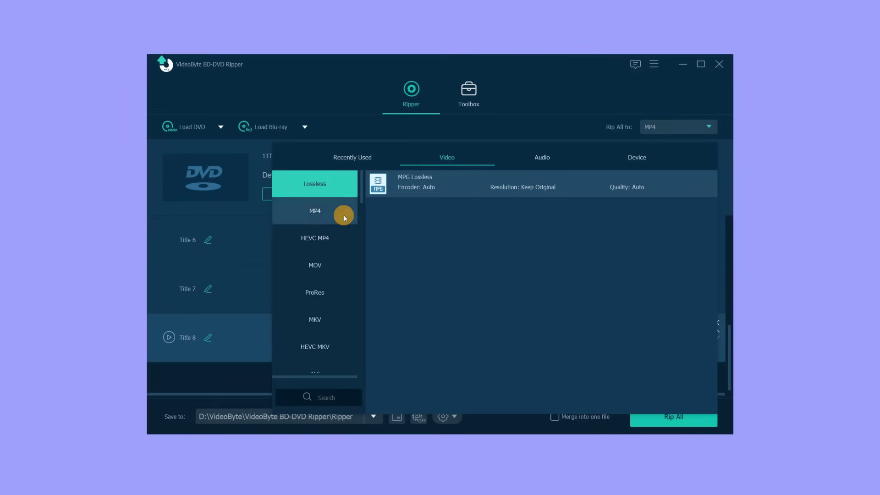
pyautogui.click(345, 322)
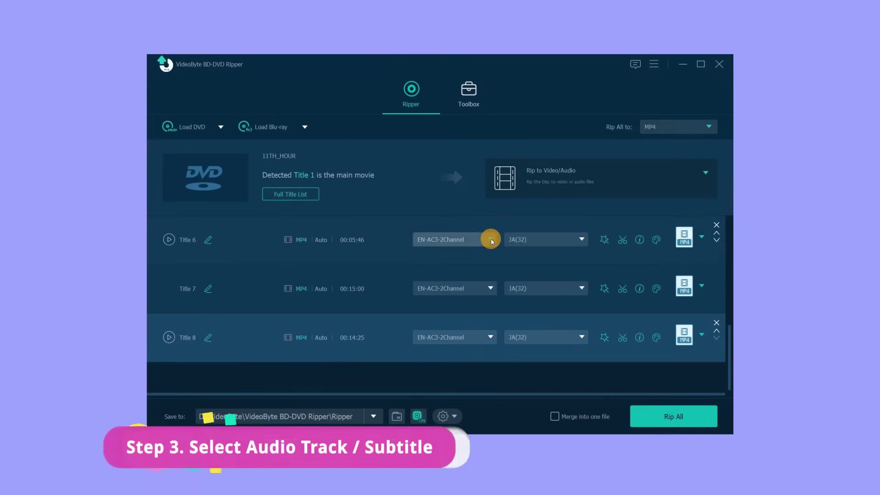
# - Review the audio track and subtitle options available for Title 6
pyautogui.click(491, 239)
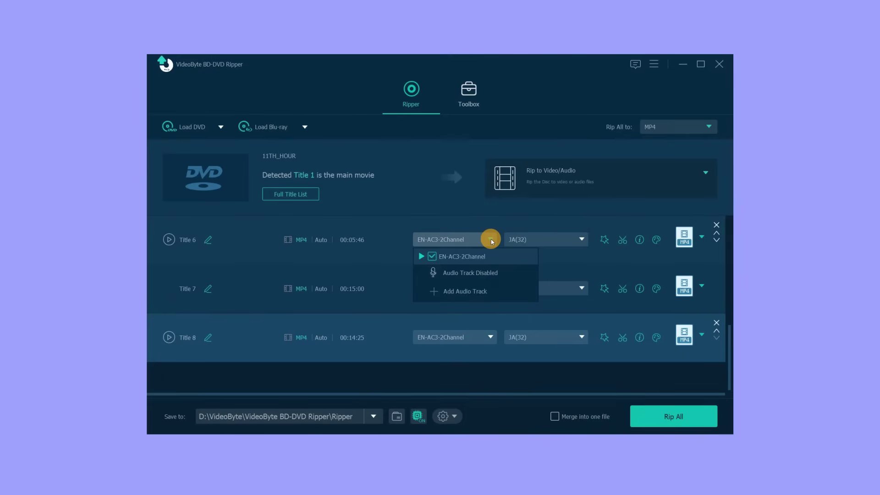
pyautogui.click(491, 239)
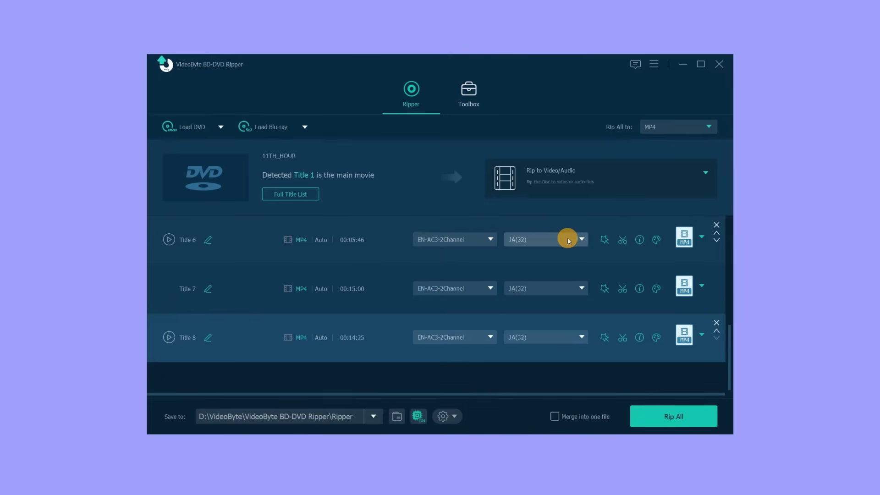
pyautogui.click(582, 238)
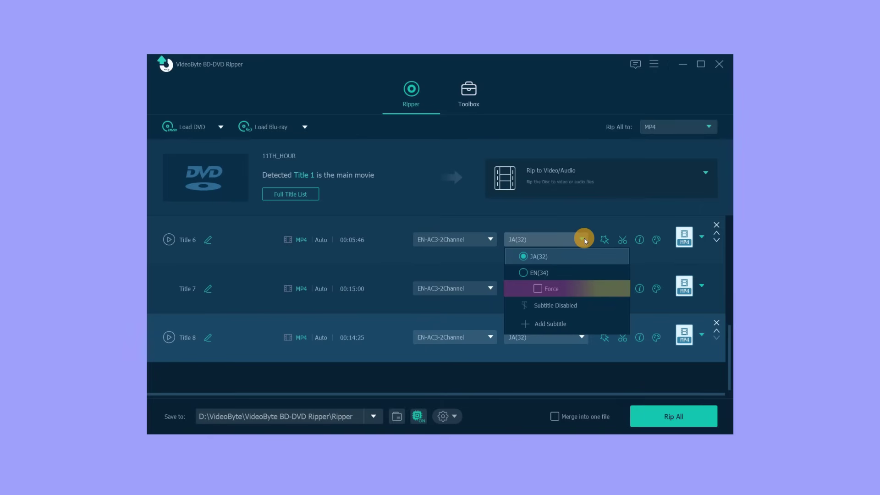
pyautogui.click(582, 239)
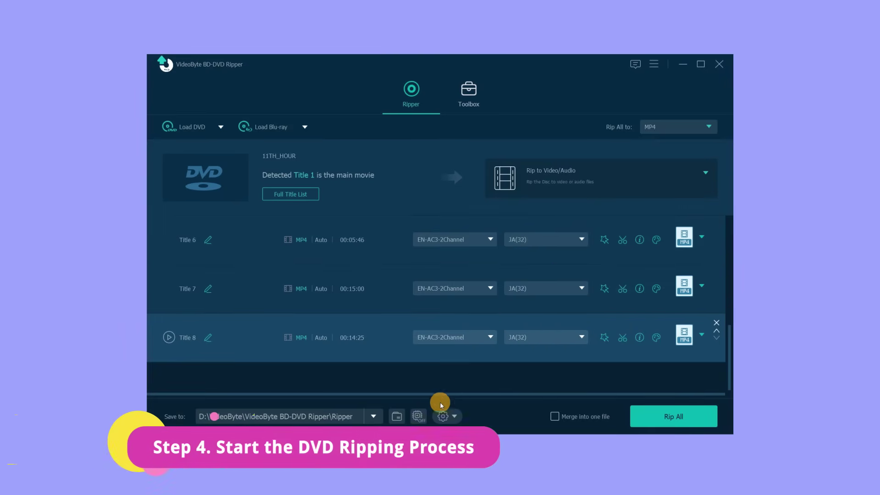
# - Enable hardware acceleration with automatic selection of the best hardware and start ripping all titles
pyautogui.click(417, 417)
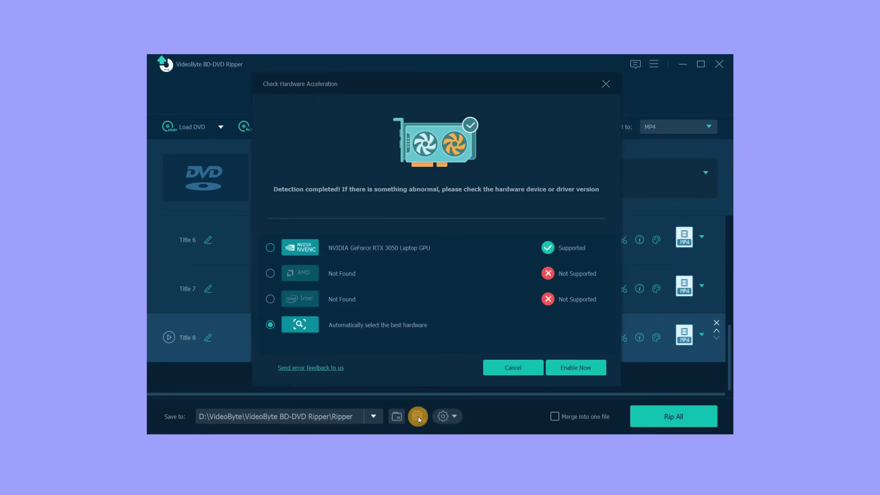
pyautogui.click(579, 367)
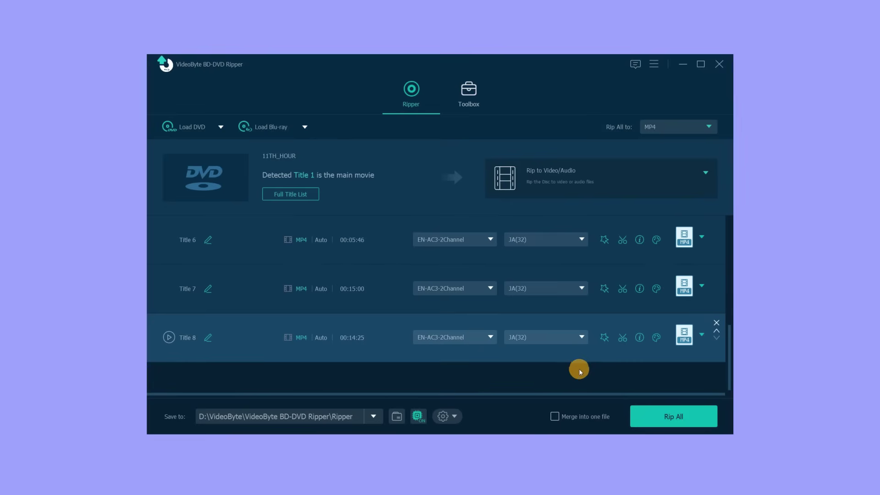
pyautogui.click(638, 415)
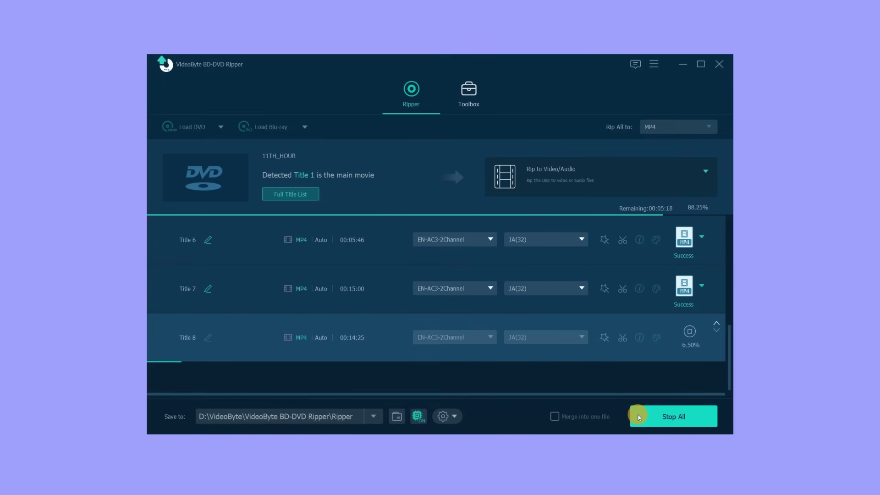
# - Stop ripping all titles and minimize the output folder window
pyautogui.click(639, 417)
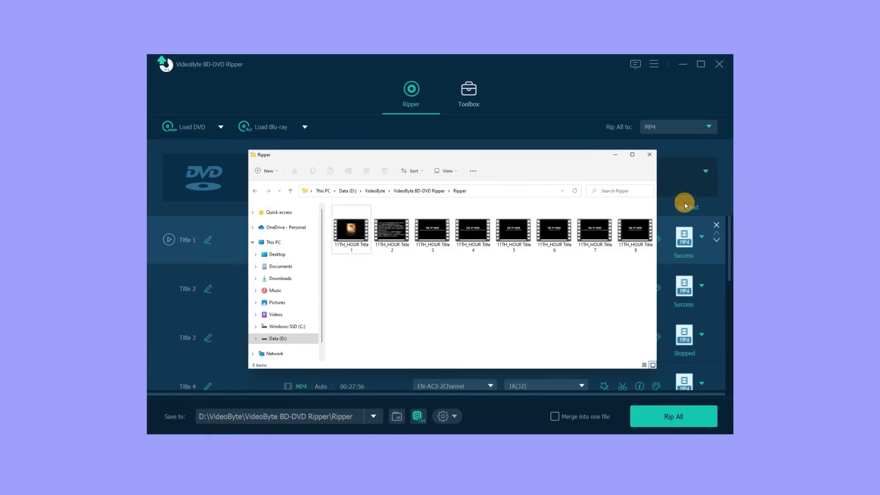
pyautogui.click(614, 155)
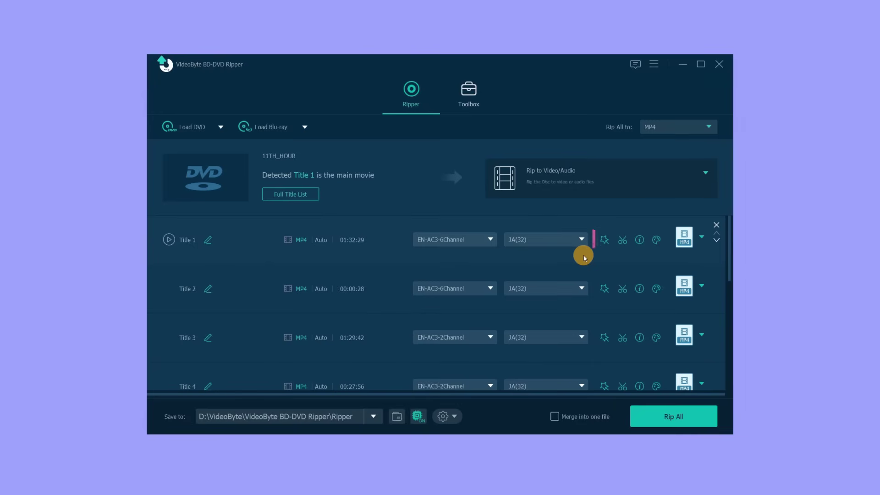
# - Review Title 1's editing options for rotation and cropping, effects and filters, watermark, audio and subtitles
pyautogui.click(604, 240)
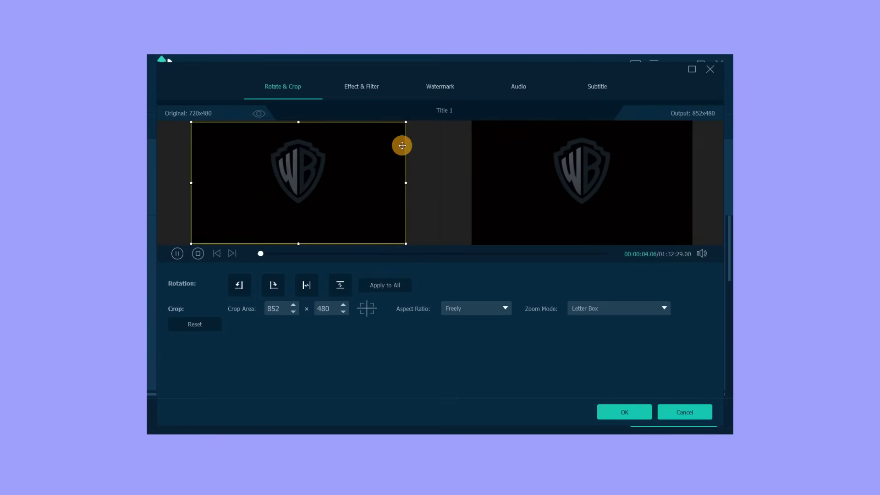
pyautogui.click(368, 90)
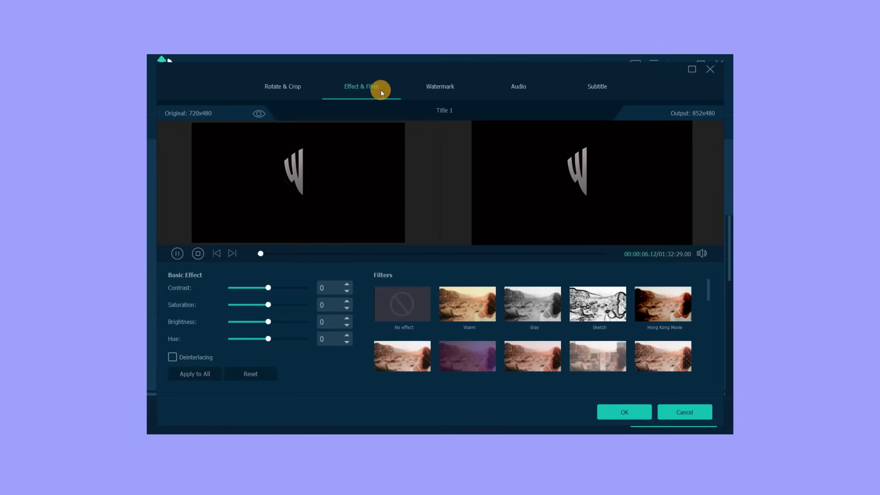
pyautogui.click(438, 92)
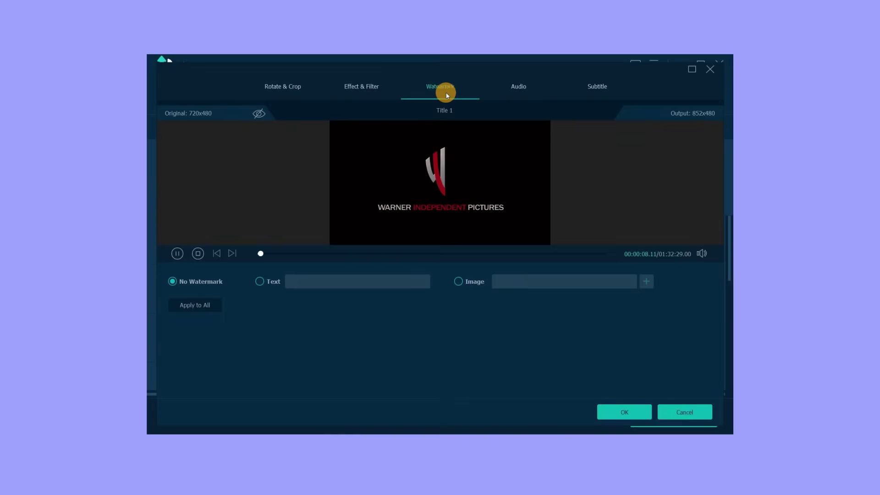
pyautogui.click(522, 91)
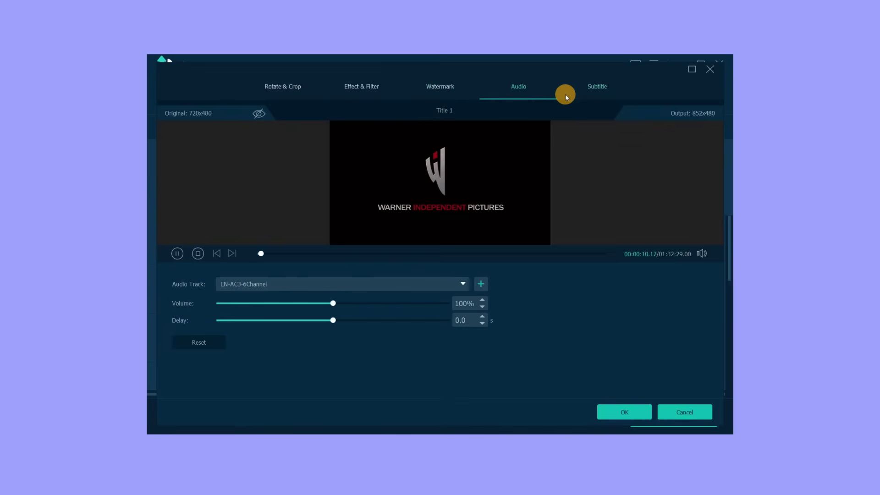
pyautogui.click(600, 94)
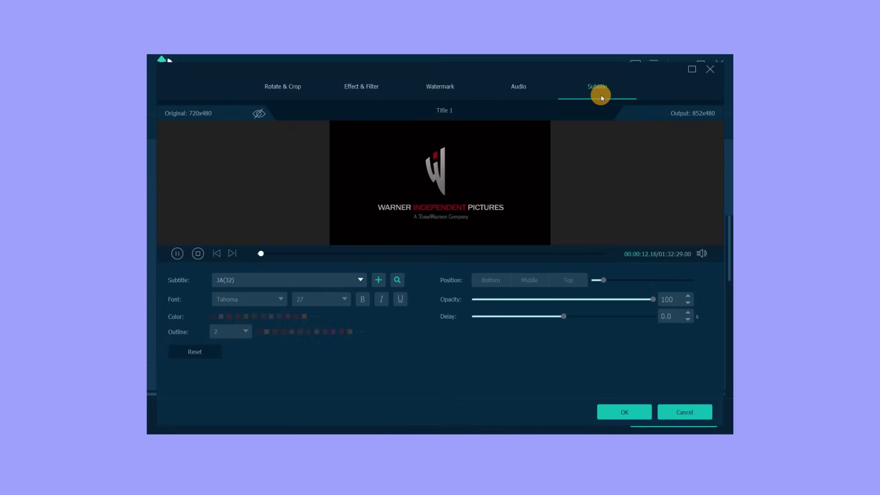
pyautogui.click(616, 408)
# - Open the Toolbox to view the additional media tools
pyautogui.click(487, 82)
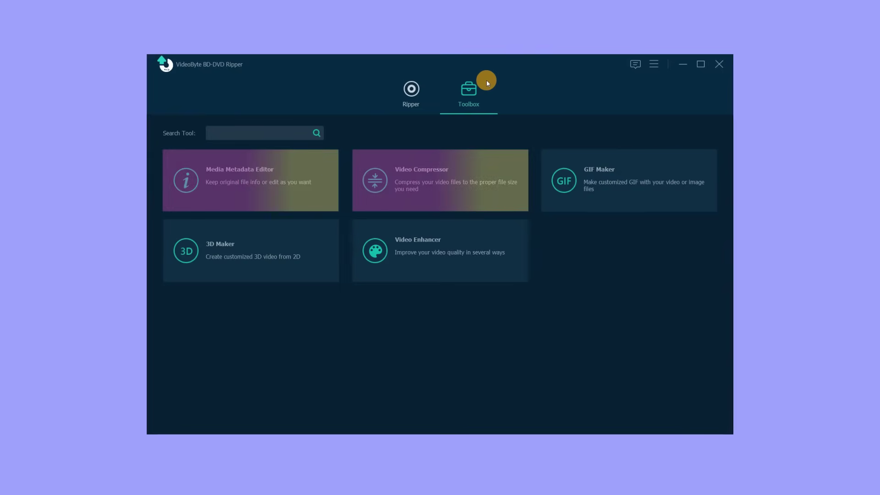